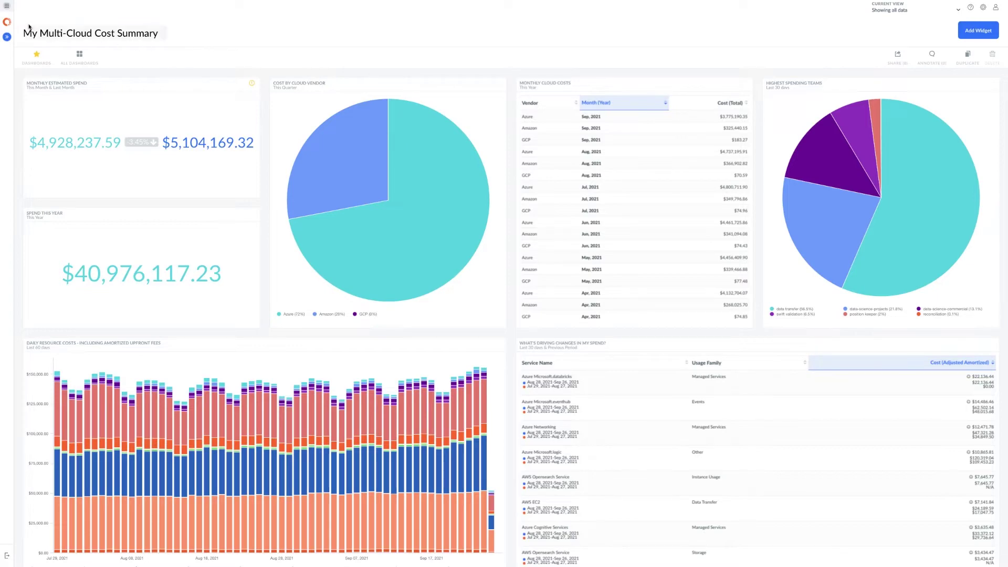
Open the Apptio Products panel from the top-left switcher.
left_click(7, 6)
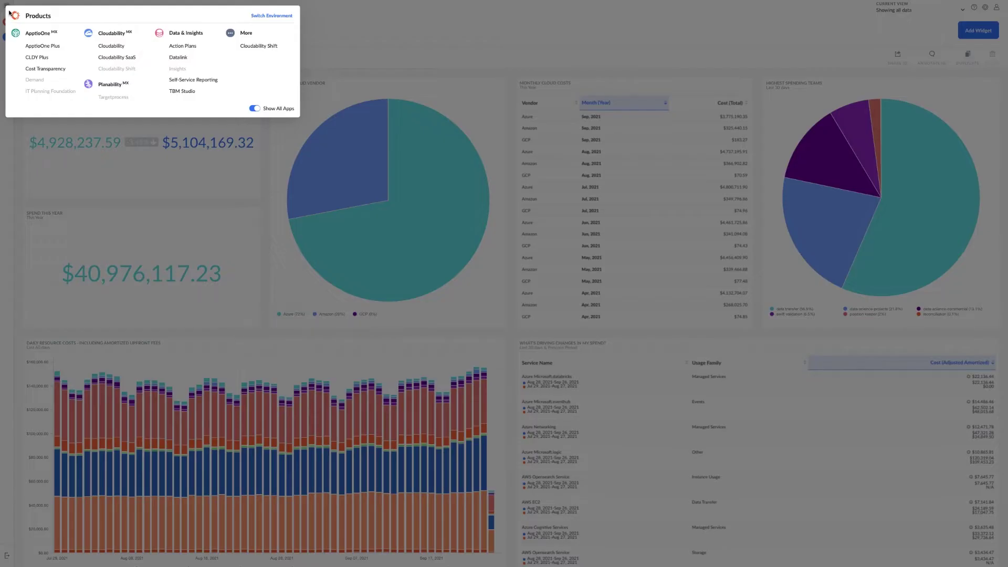
Switch to Datalink to show its Connections page with all 22 connections.
left_click(182, 57)
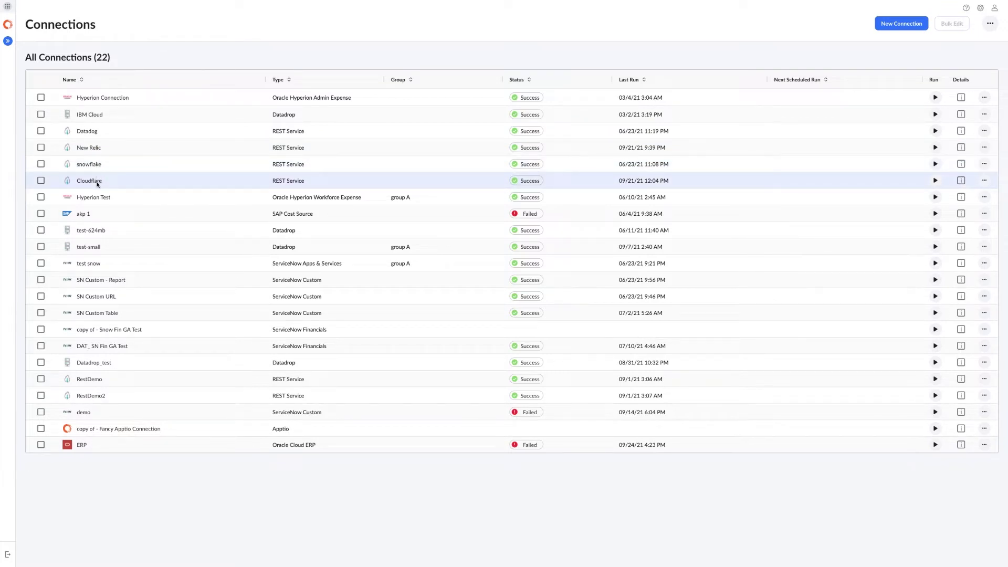
Edit the Cloudflare connection and review its Agent and Source System settings.
left_click(984, 180)
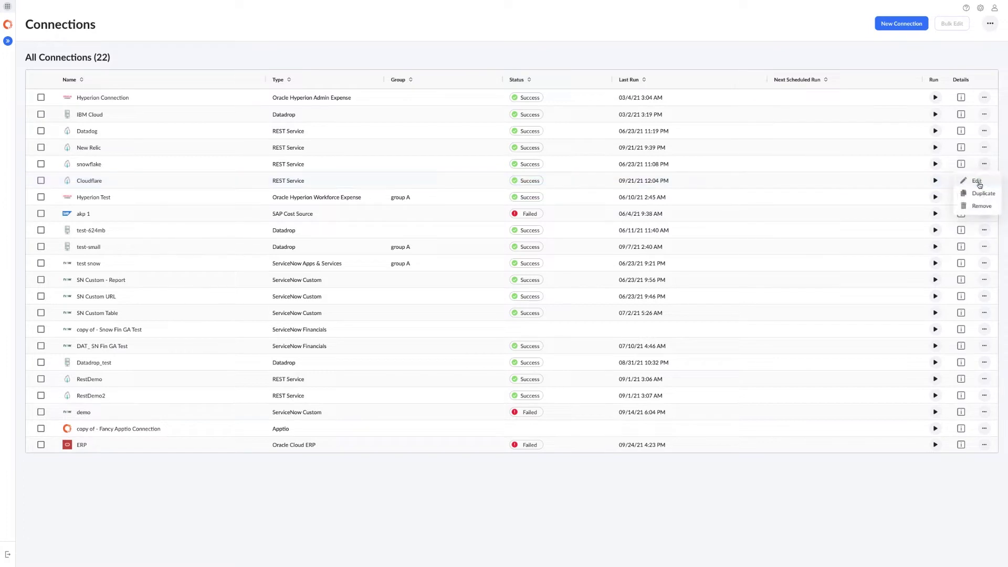
left_click(977, 181)
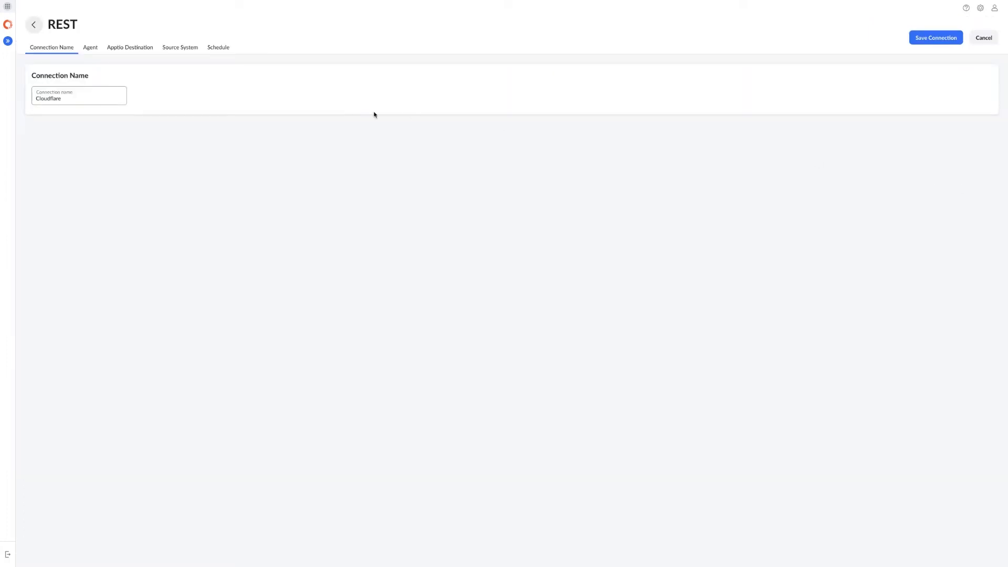
left_click(96, 50)
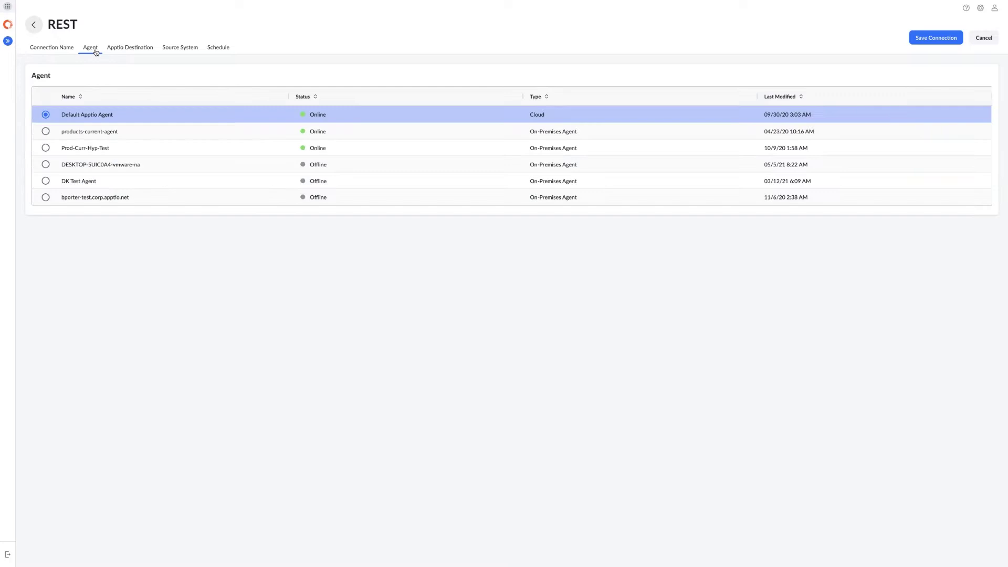
left_click(186, 49)
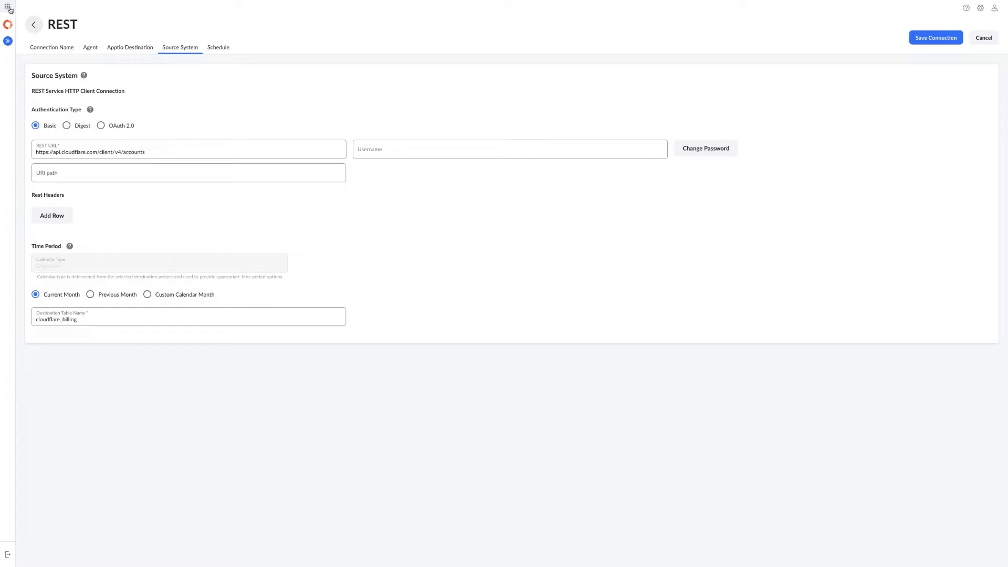
left_click(8, 7)
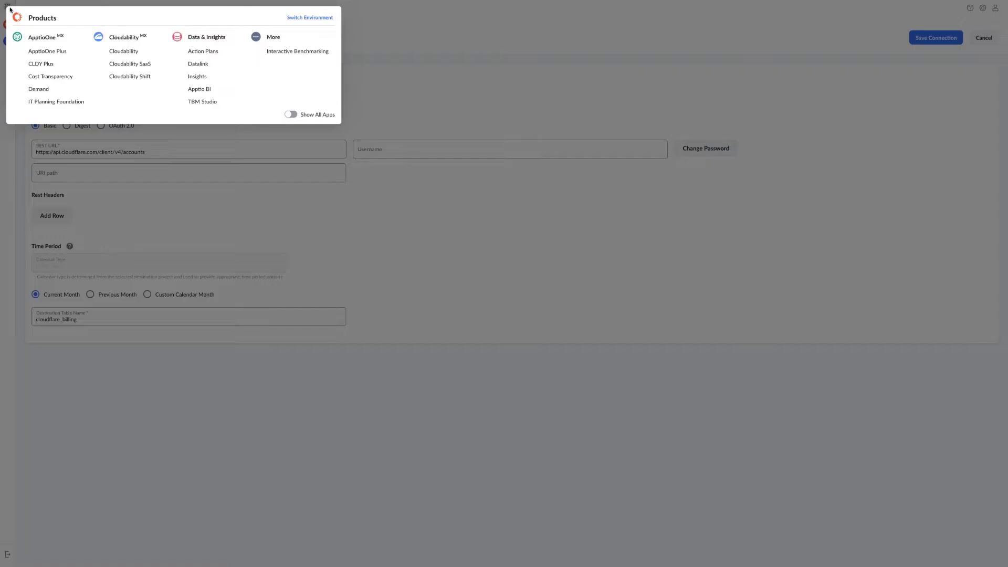
Switch to TBM Studio and show the CLDY Actuals Jan-Jun table's import settings.
left_click(205, 103)
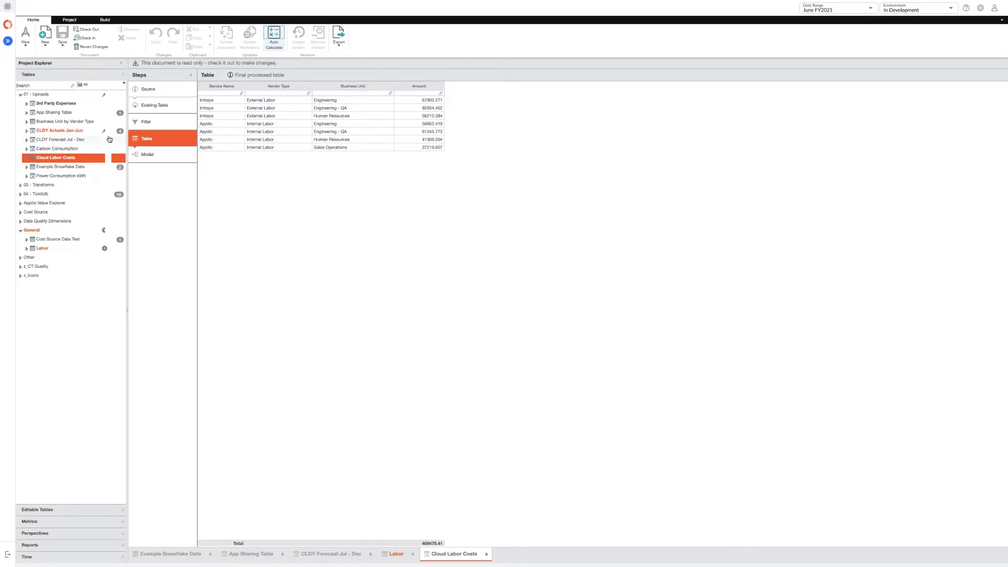
left_click(79, 130)
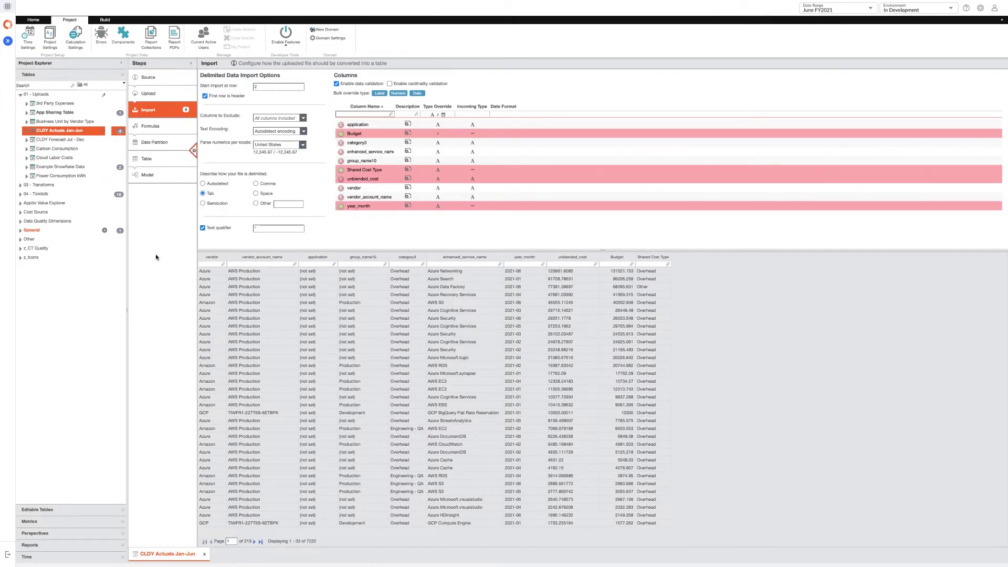
Review the CLDY Actuals Jan-Jun formulas, then view its allocation model.
left_click(152, 131)
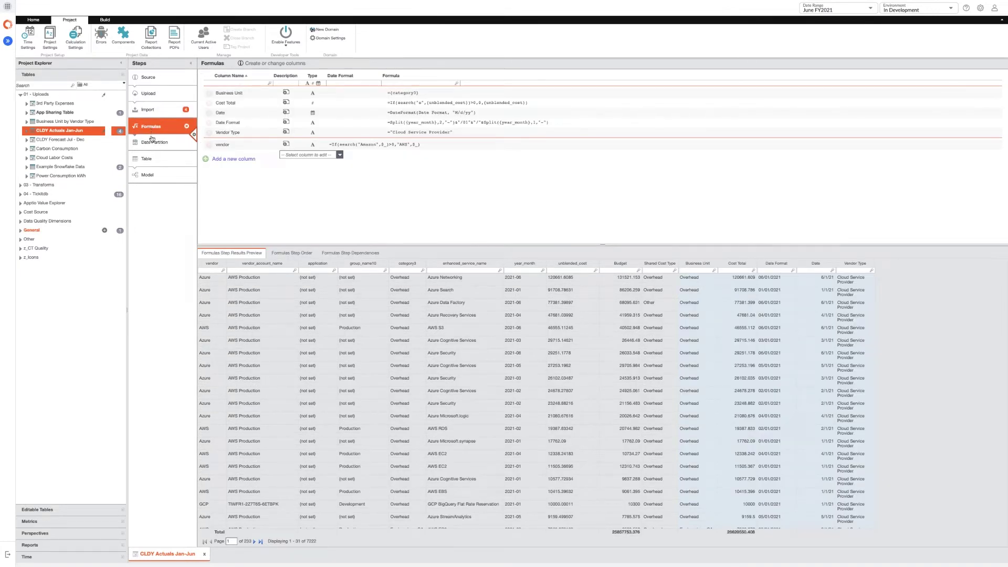
left_click(155, 177)
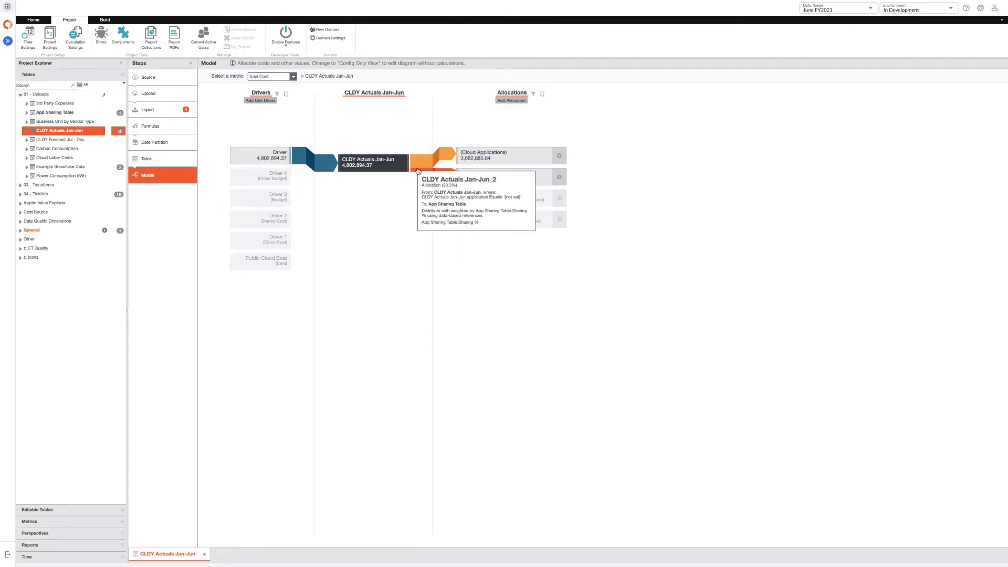
Open the CLDY Actuals Jan-Jun_2 allocation node for the App Sharing Table.
left_click(522, 173)
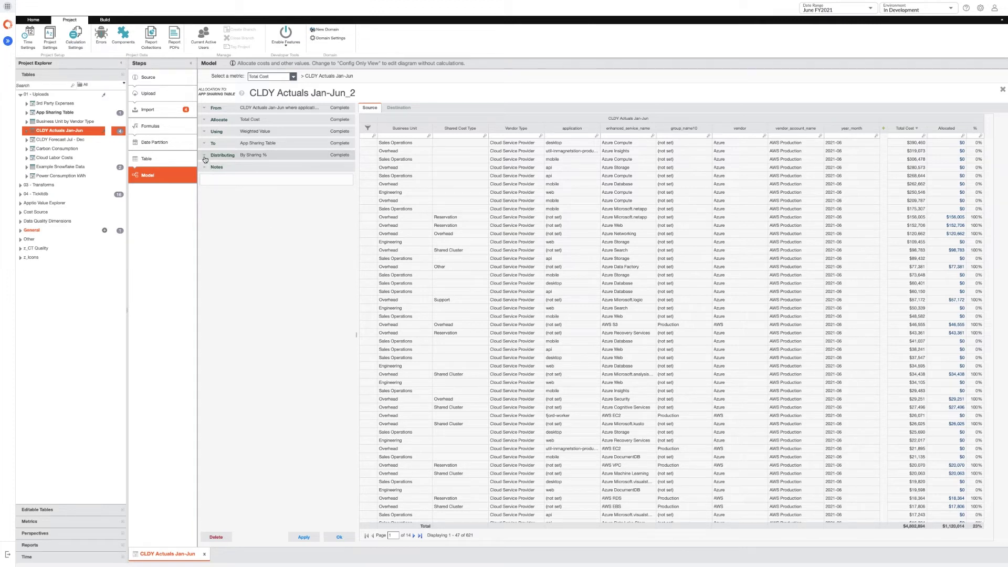
Set the allocation's Weight By option to Metric, using Other Drivers.
left_click(223, 157)
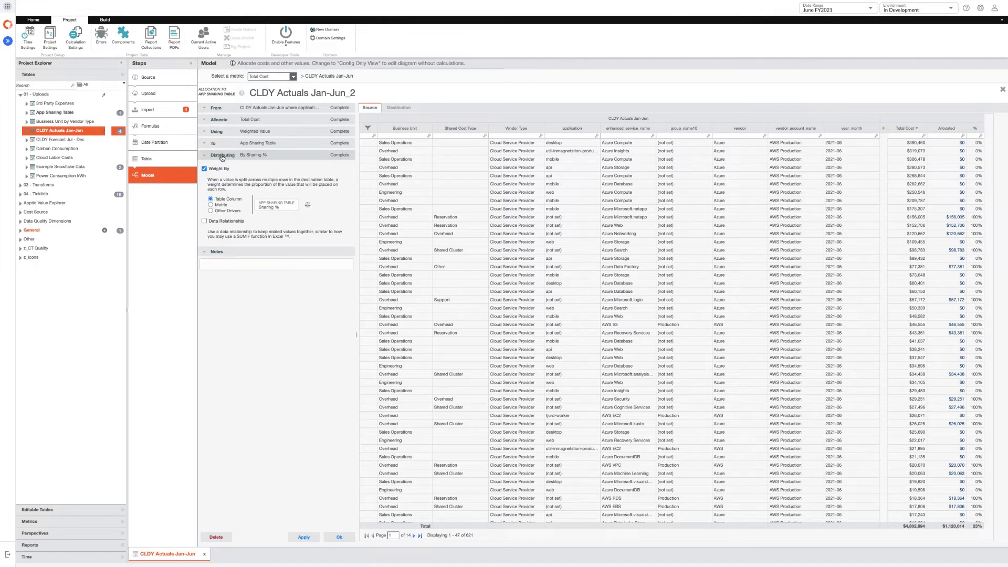
left_click(220, 206)
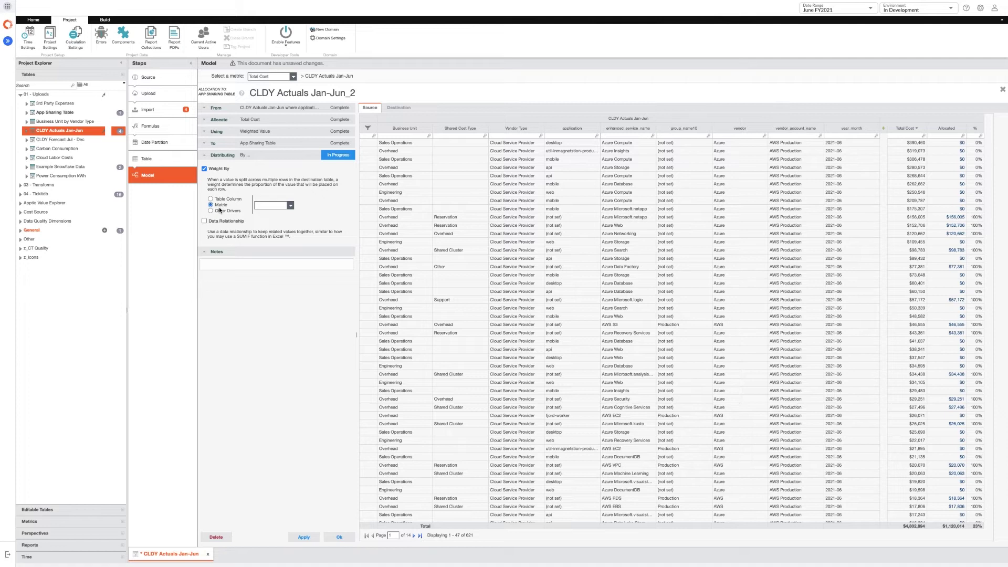
left_click(220, 211)
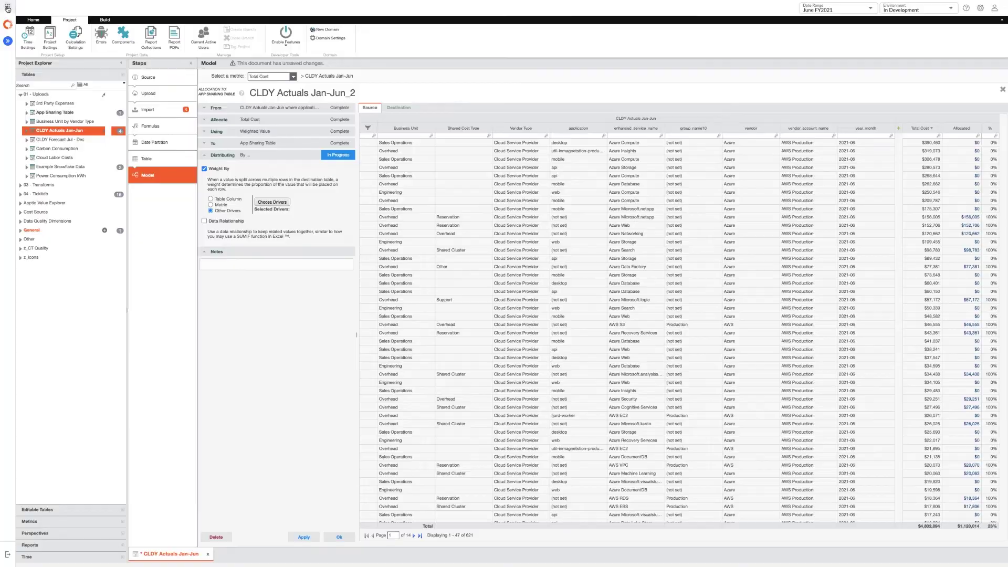
left_click(8, 8)
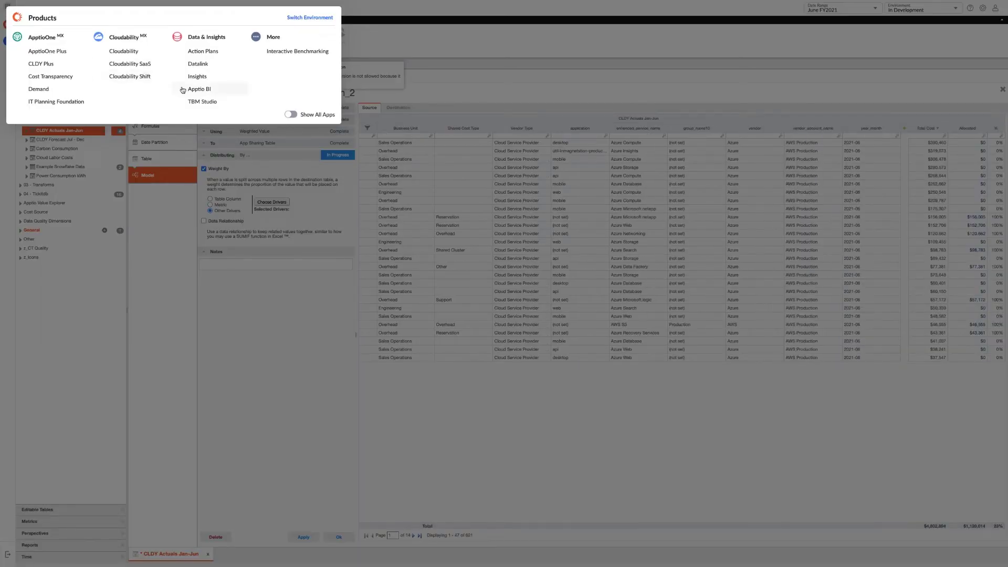
Switch to Apptio BI and open My TotalCost Dashboard from My Reports.
left_click(204, 90)
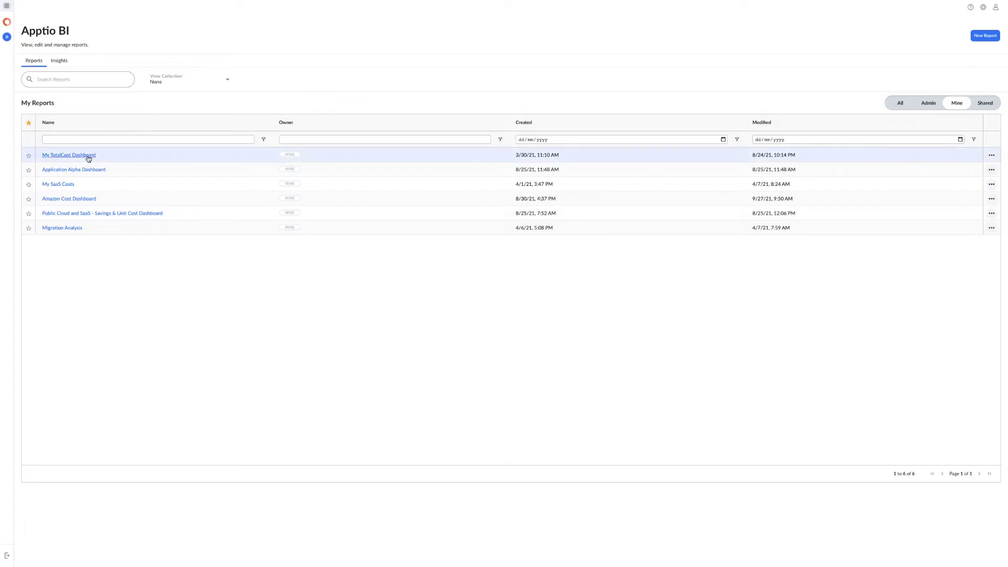
left_click(88, 157)
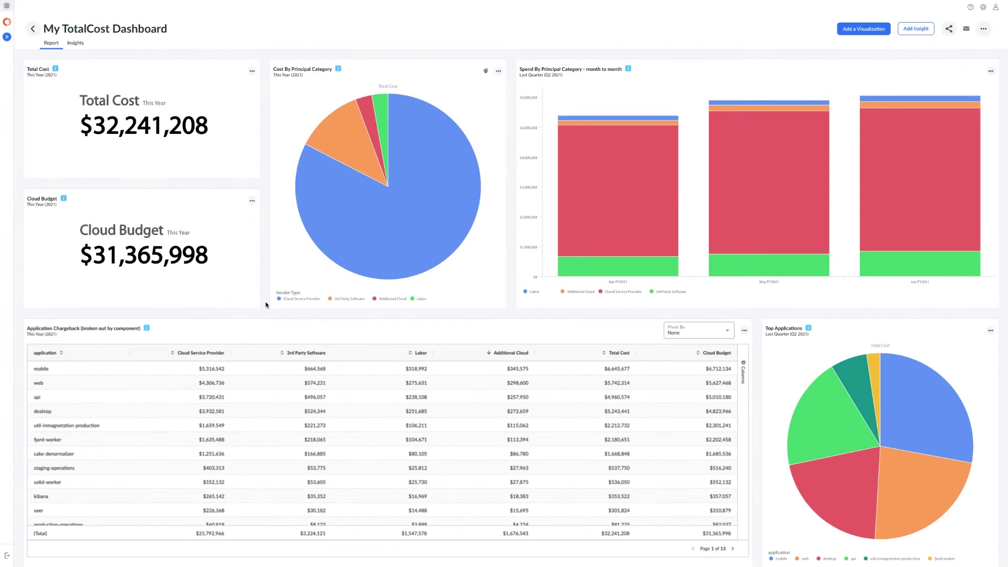
Scroll down to the Spend by Cloud Vendor chart and Shared Cost Breakdown table.
scroll(267, 304, "down", 3)
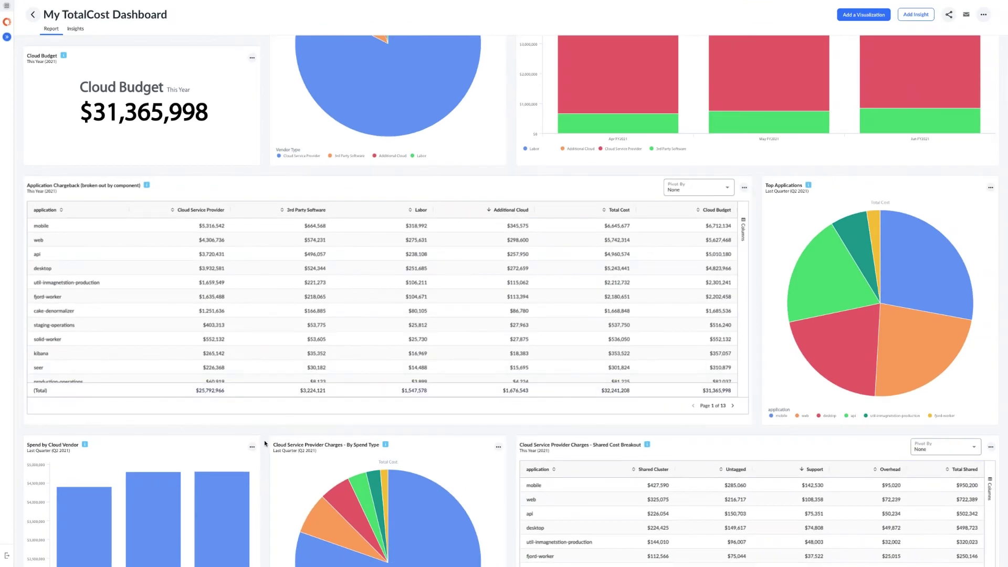
scroll(264, 440, "down", 5)
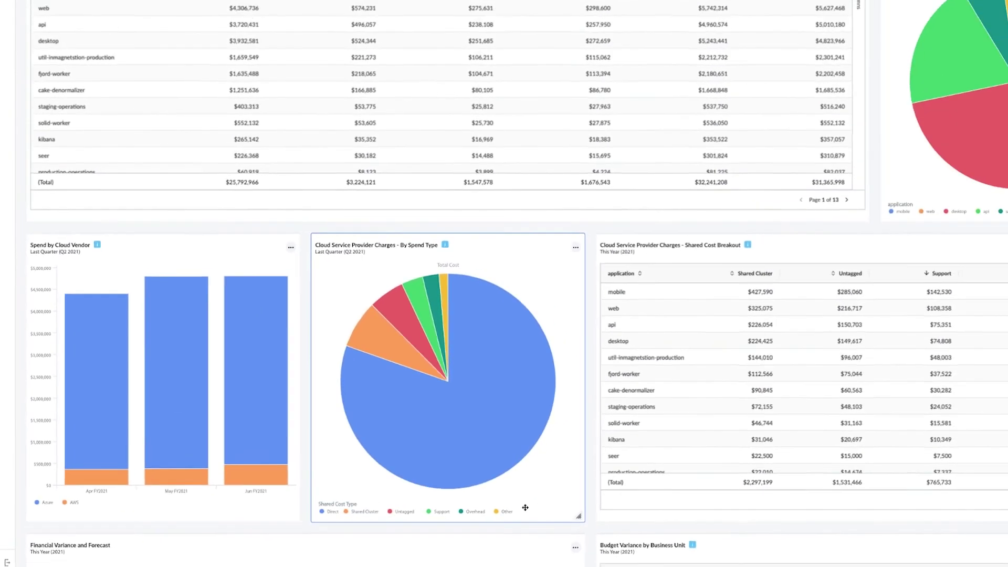
mouse_move(516, 504)
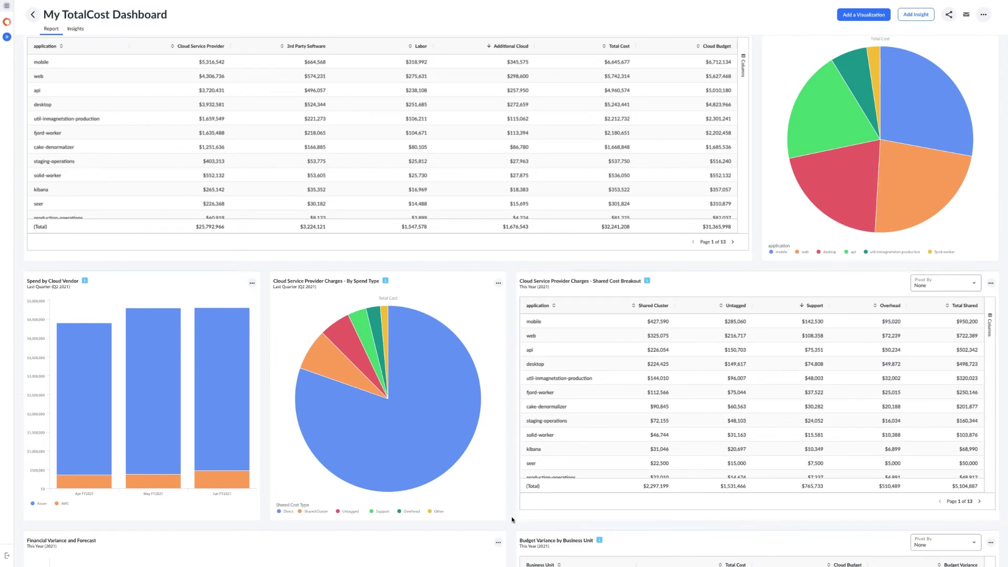
Scroll further to the Financial Variance and Budget Variance by Business Unit cards.
scroll(512, 520, "down", 5)
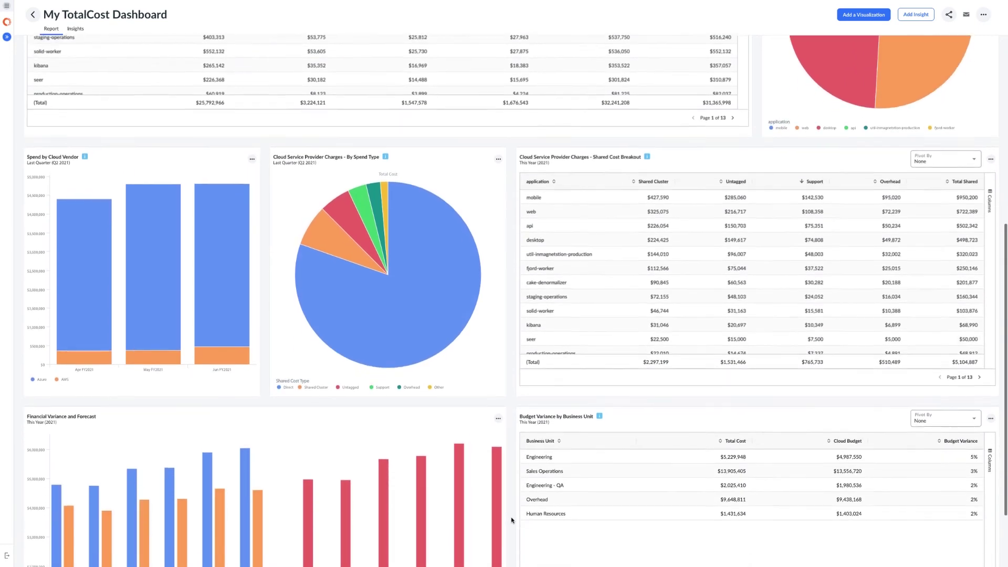